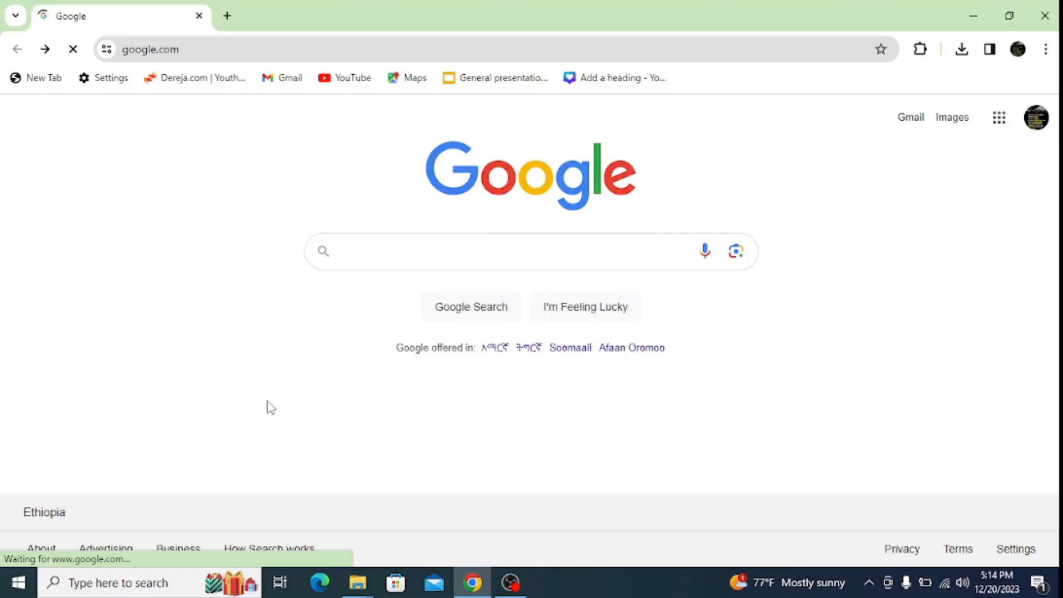
Search Google for "eclipse ide download" and download the x86_64 Windows installer from the Eclipse downloads page.
left_click(360, 251)
type("eclipse ide download")
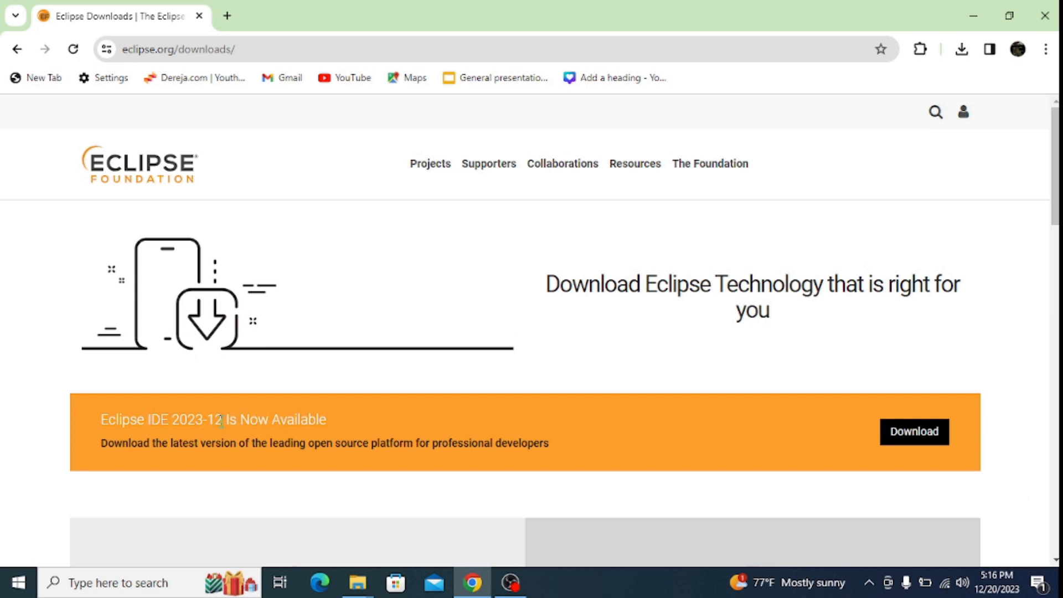
scroll(223, 427, "down", 5)
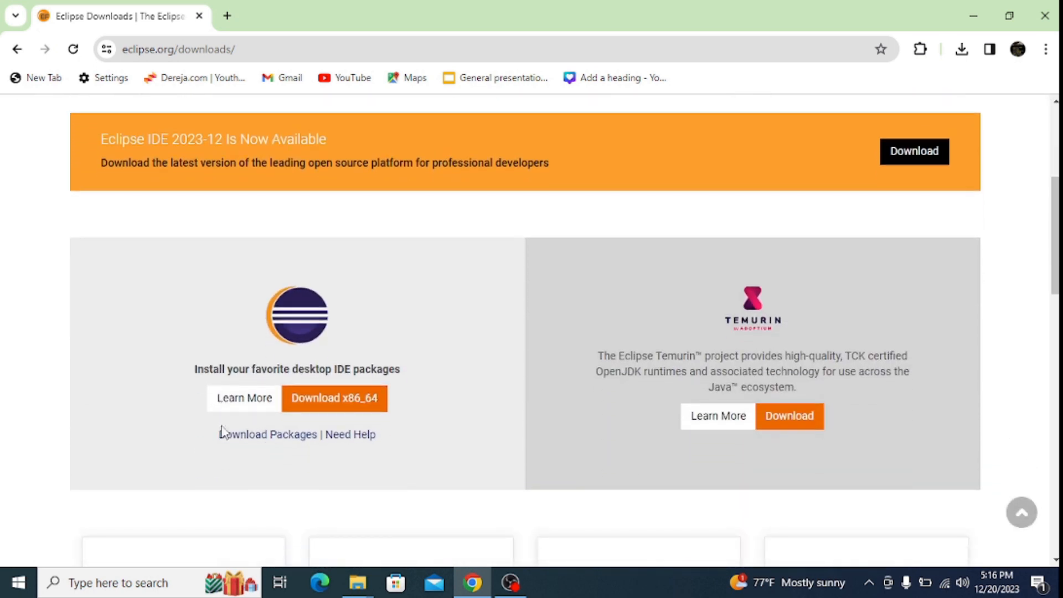
left_click(321, 402)
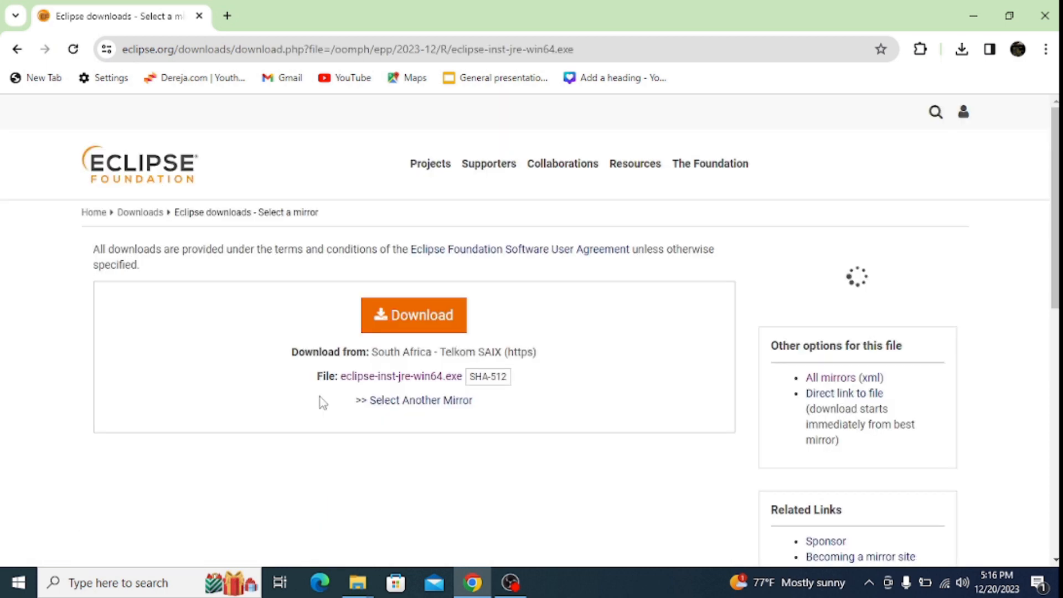
left_click(430, 323)
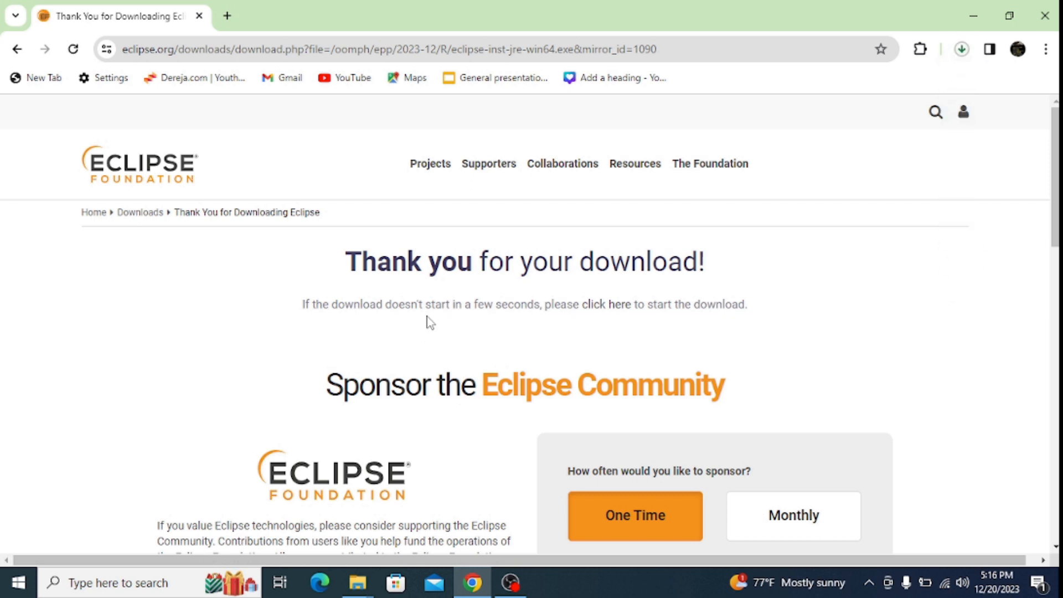
Run the downloaded eclipse-inst-jre-win64.exe installer and choose the Eclipse IDE for Java Developers package.
left_click(961, 50)
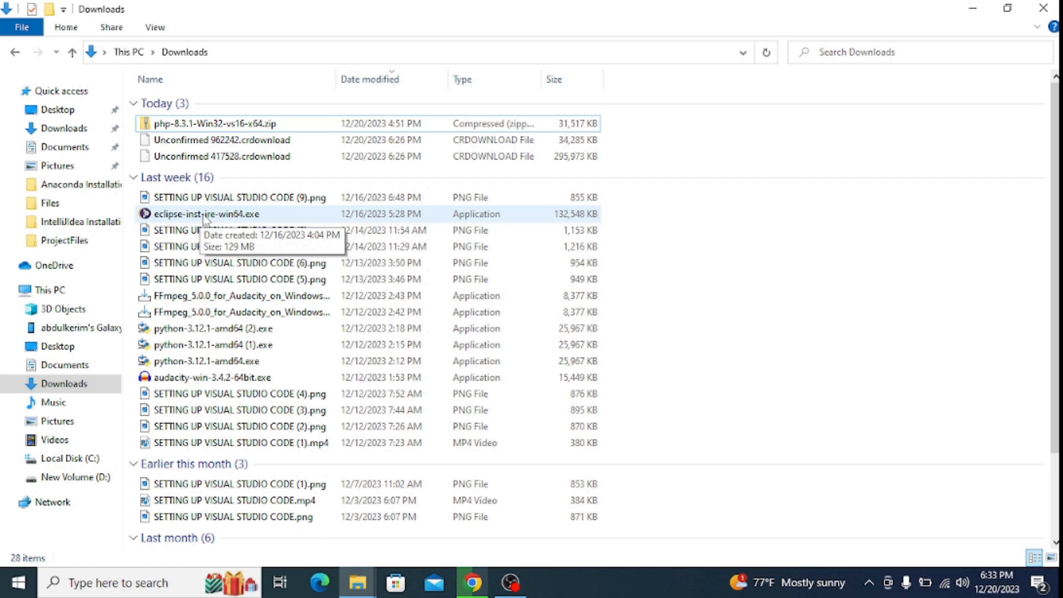
left_click(205, 217)
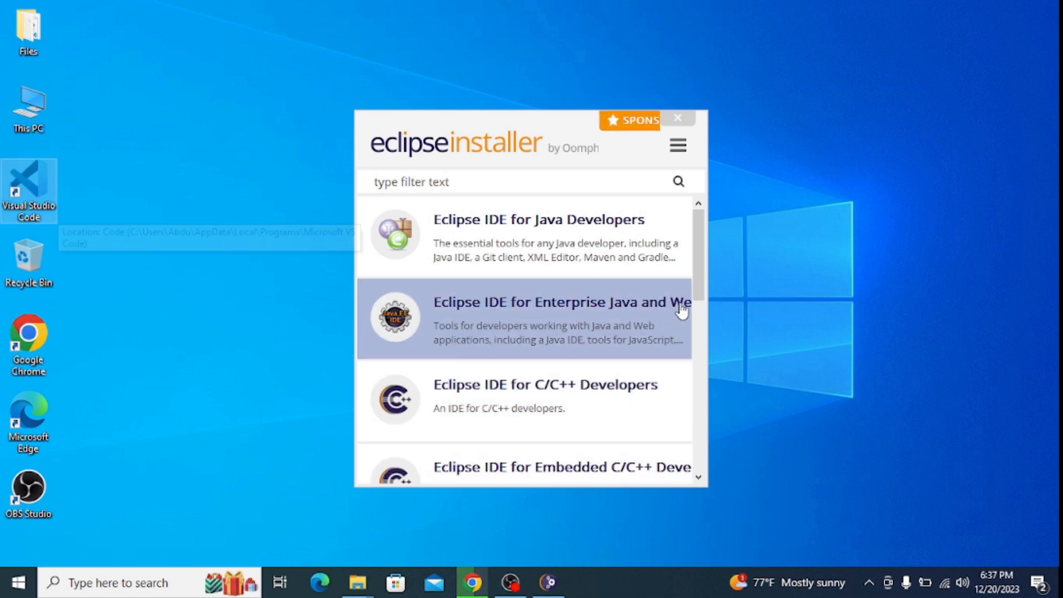
mouse_move(699, 296)
left_mouse_down()
mouse_move(701, 427)
mouse_move(704, 288)
left_mouse_up()
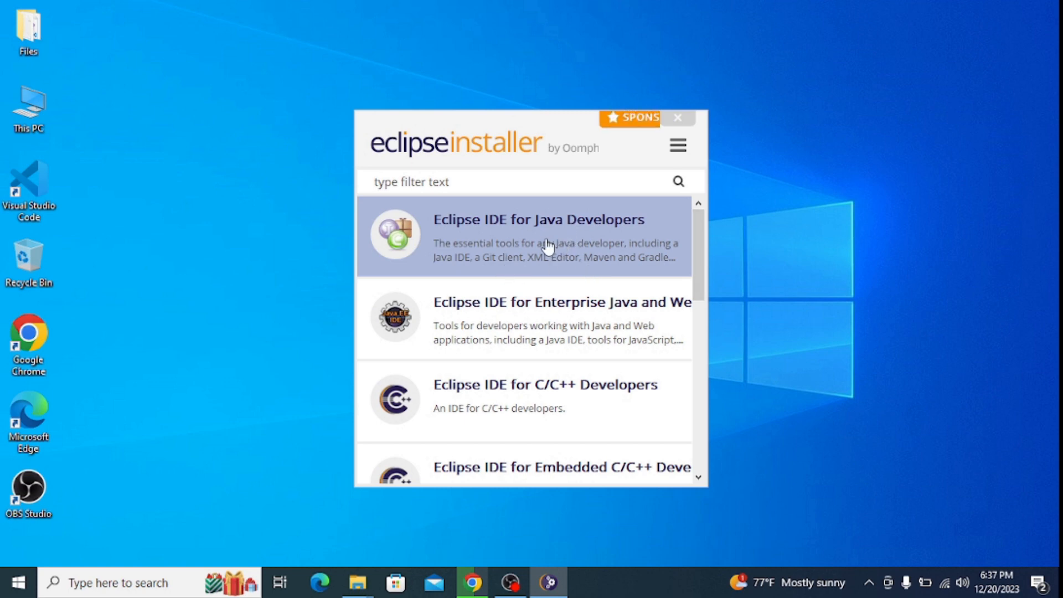
left_click(577, 221)
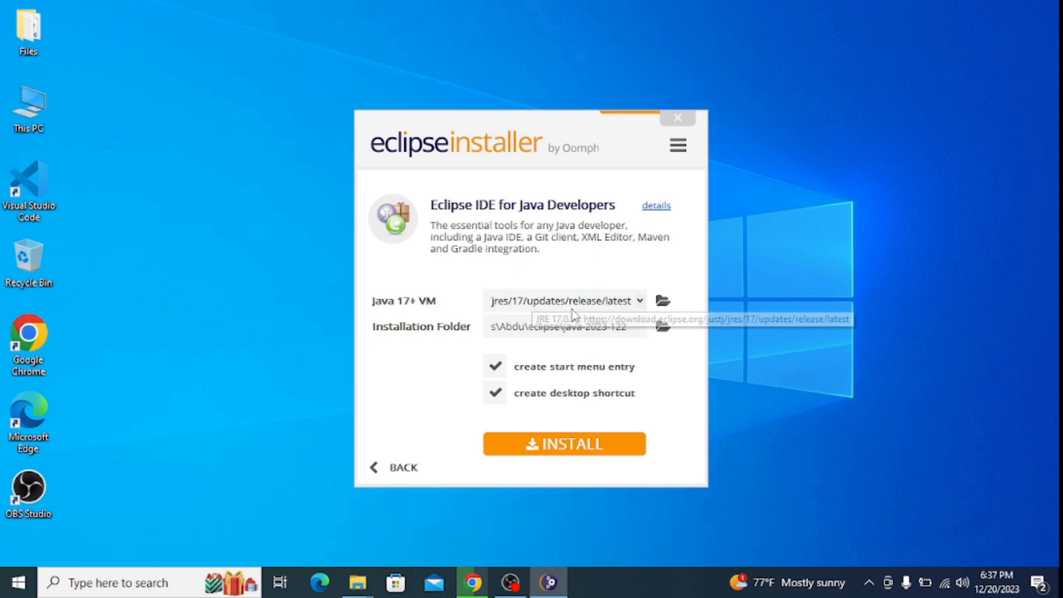
Set the Java VM to JRE 21.0.1 and install Eclipse IDE for Java Developers.
left_click(640, 302)
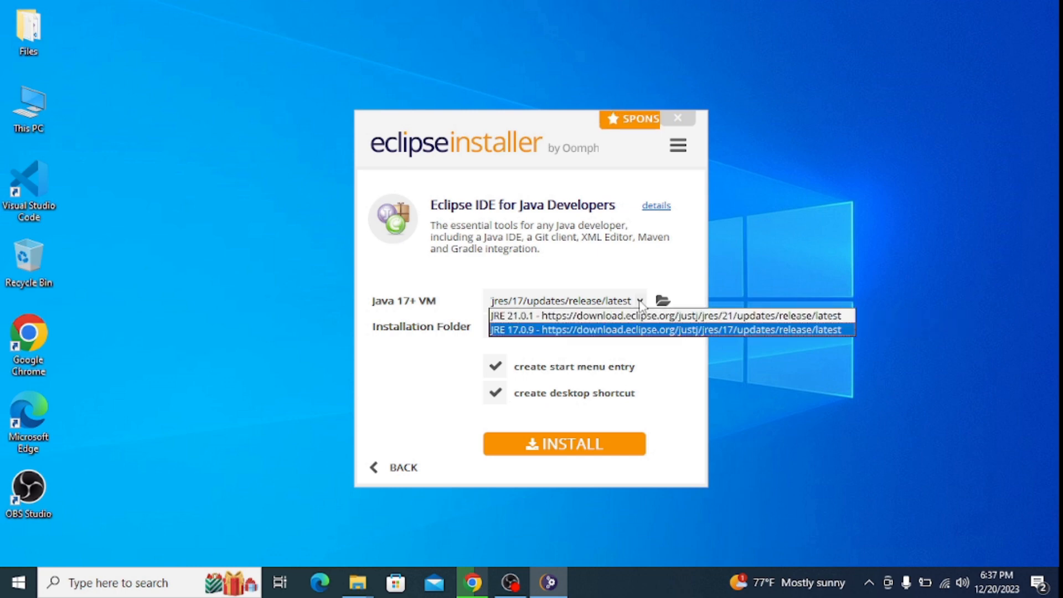
left_click(603, 316)
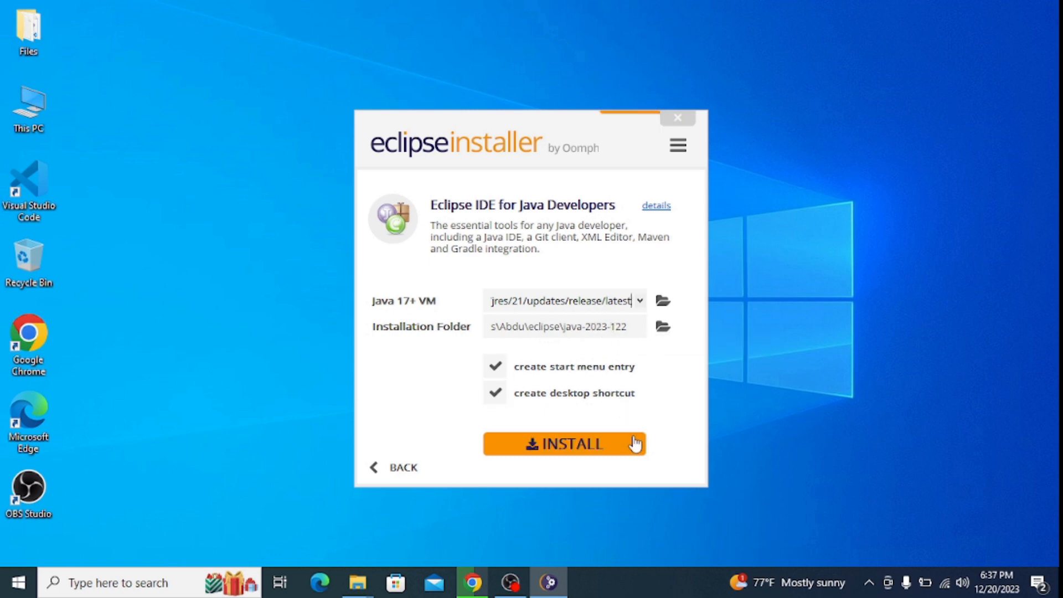
left_click(572, 444)
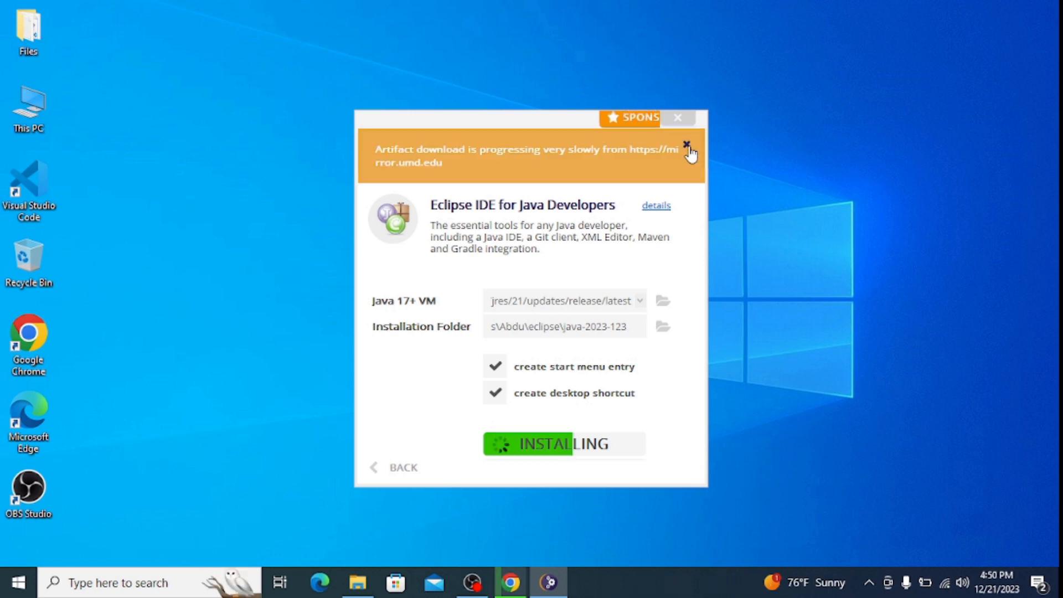
left_click(686, 146)
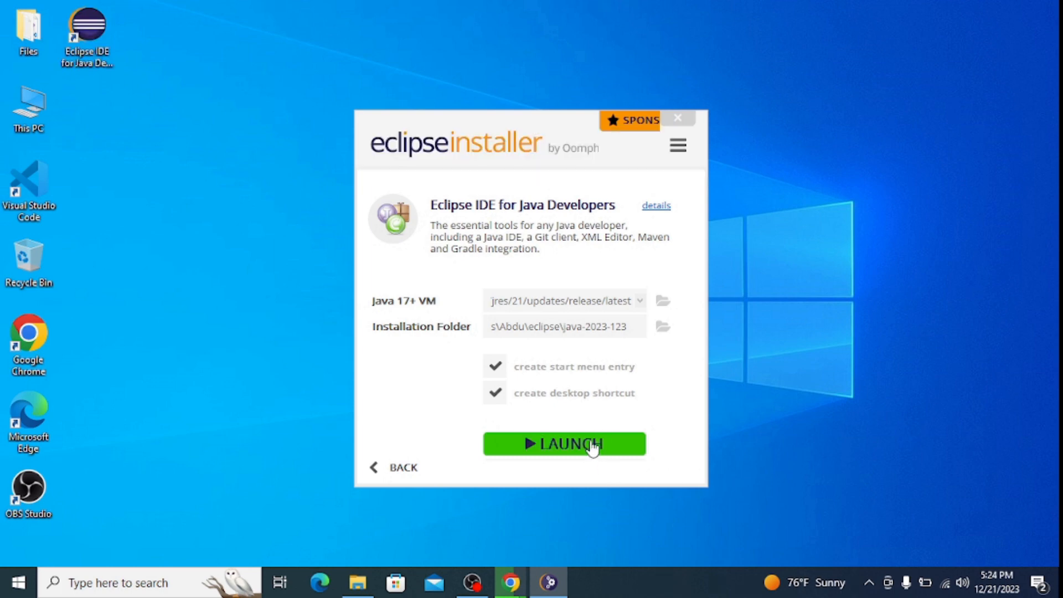
Launch the installed Eclipse IDE with the default eclipse-workspace directory, and close the Welcome page in the maximized window.
left_click(594, 443)
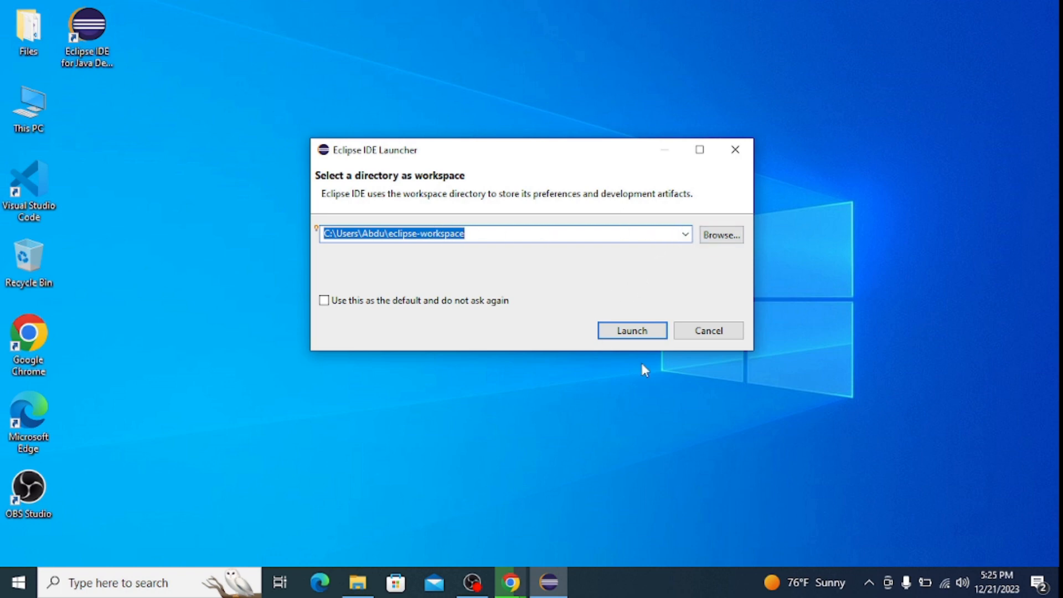
left_click(640, 333)
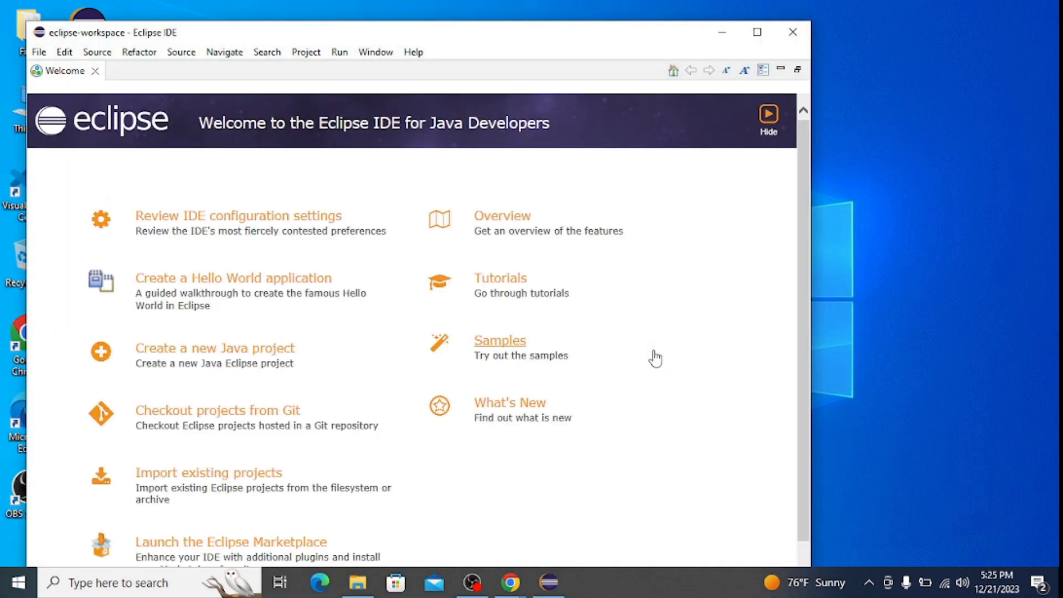
left_click(757, 32)
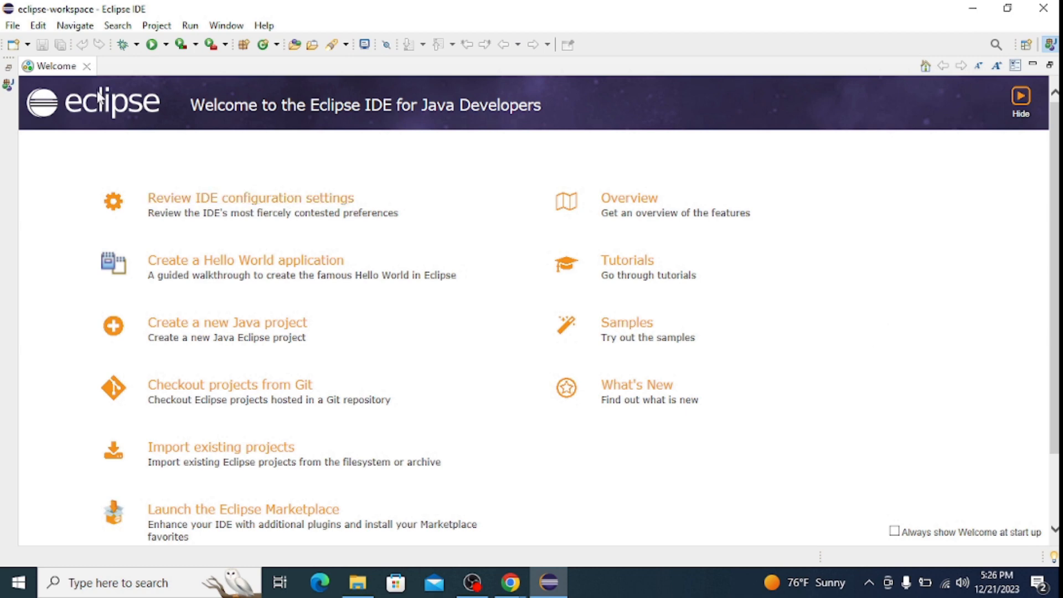
left_click(87, 67)
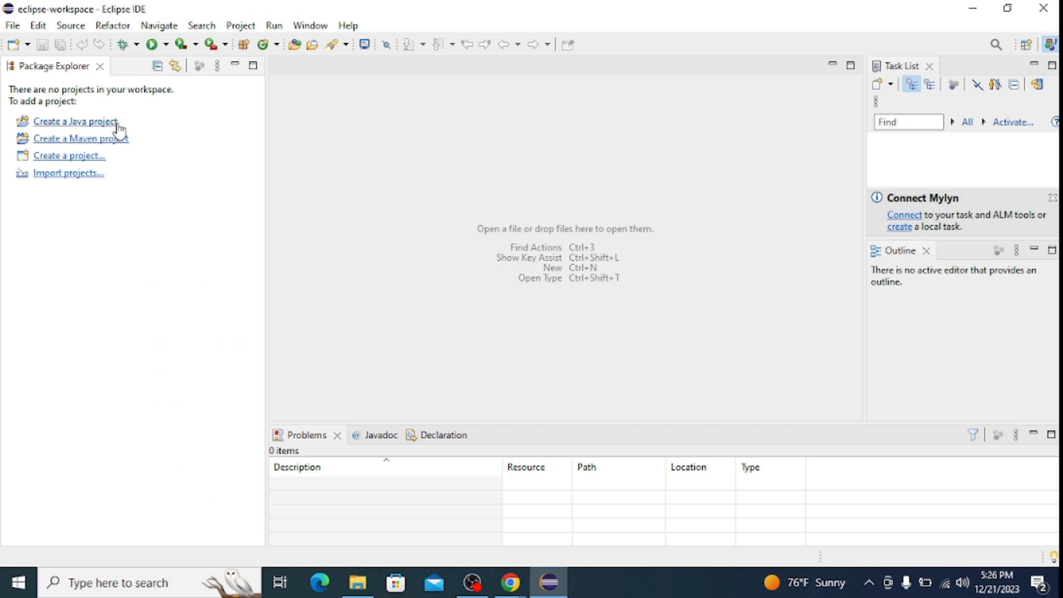
Create a Java project named HelloWorld without a module-info.java file.
left_click(76, 122)
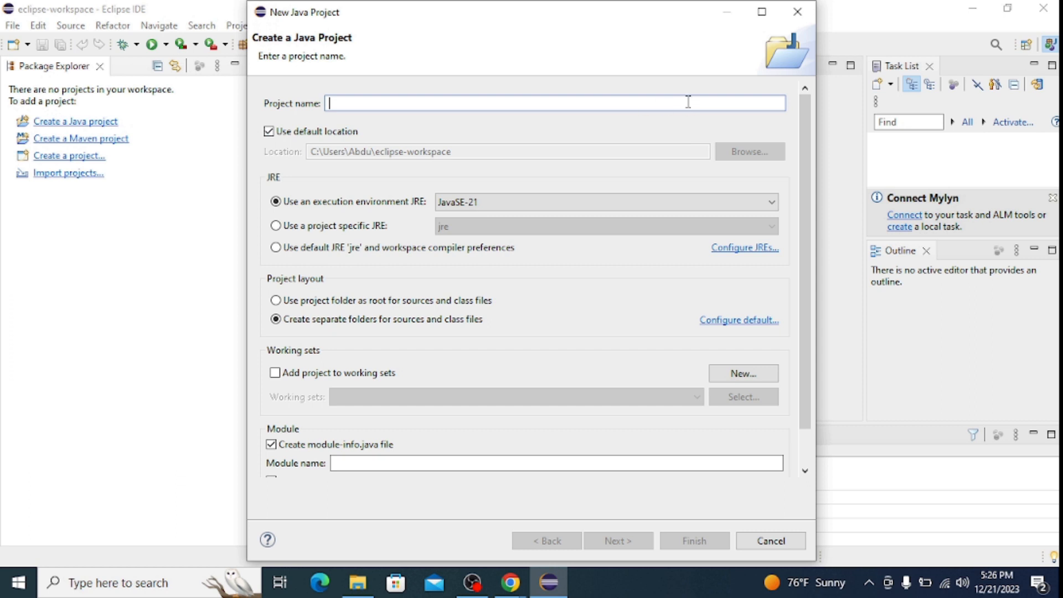
left_click(797, 14)
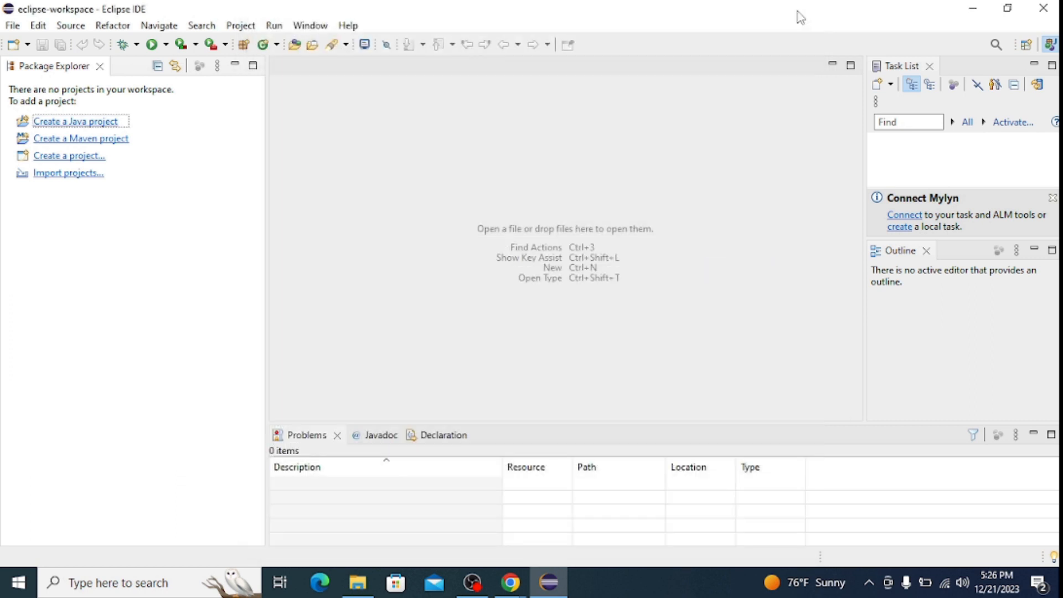
left_click(13, 26)
mouse_move(94, 44)
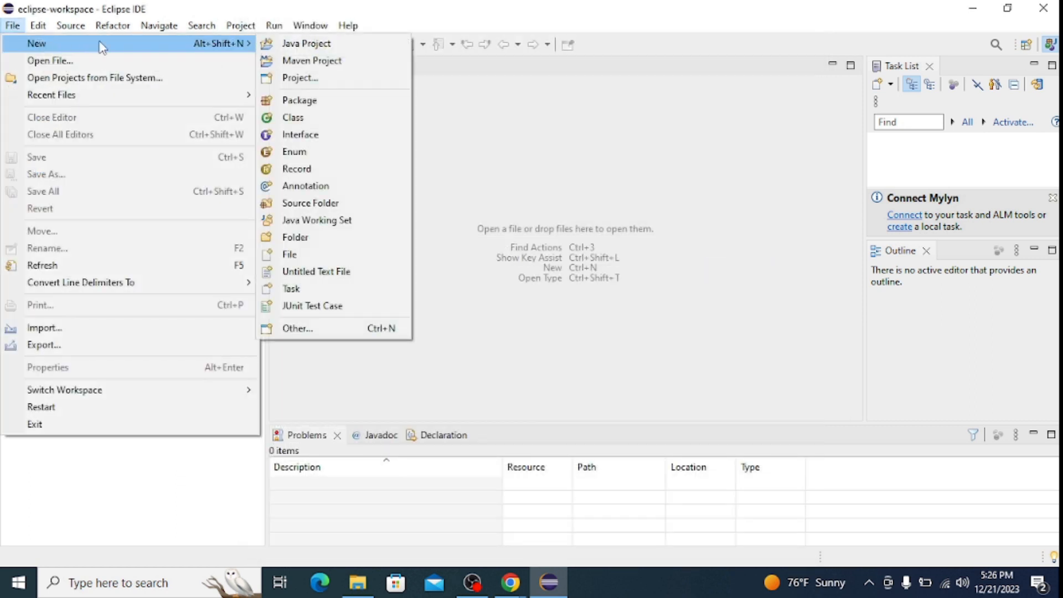
left_click(313, 46)
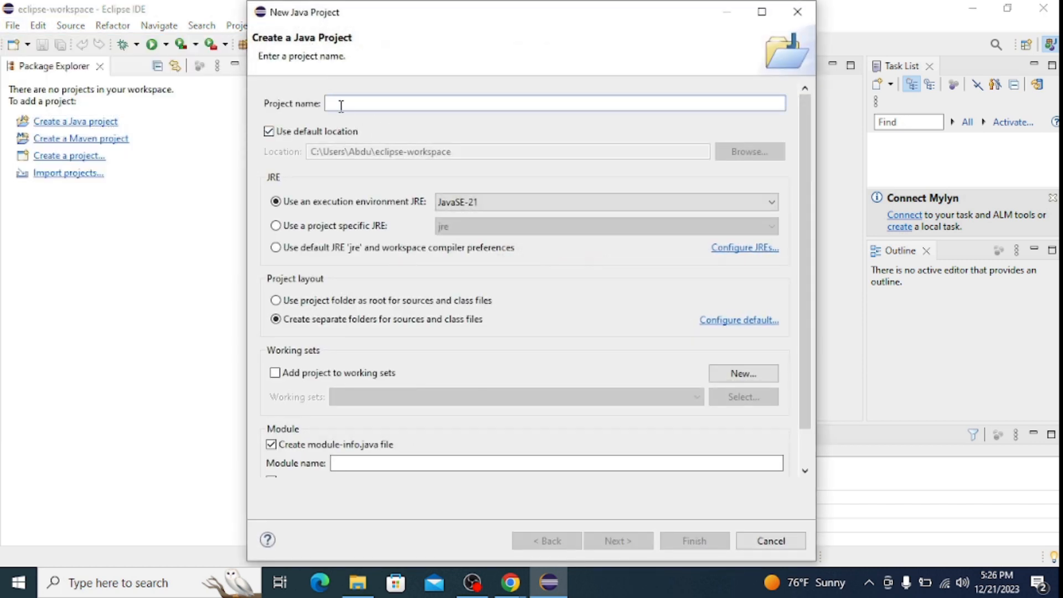
type("HelloWorld")
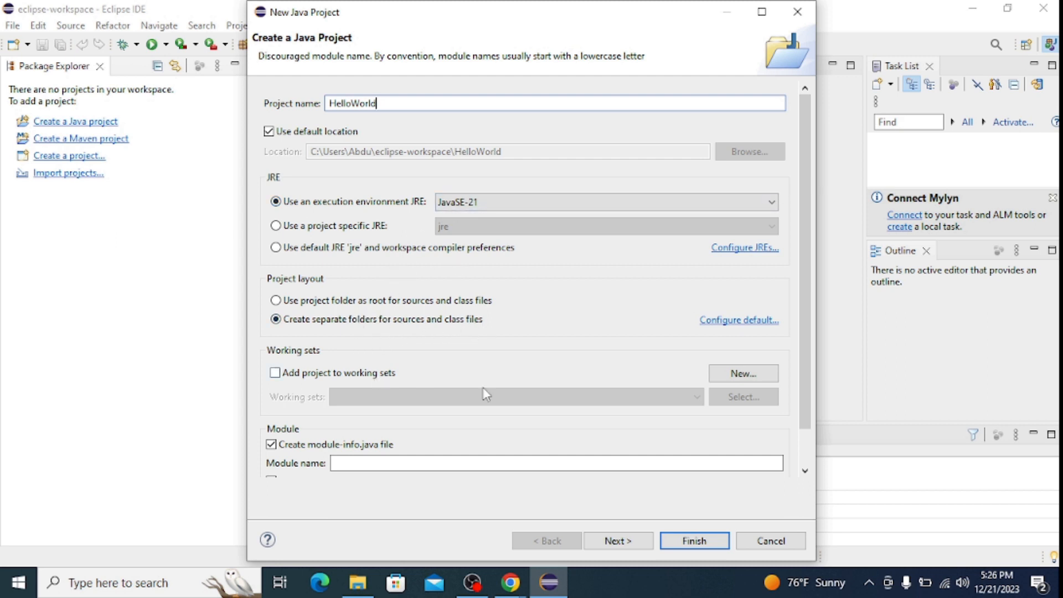
left_click_drag(809, 374, 804, 448)
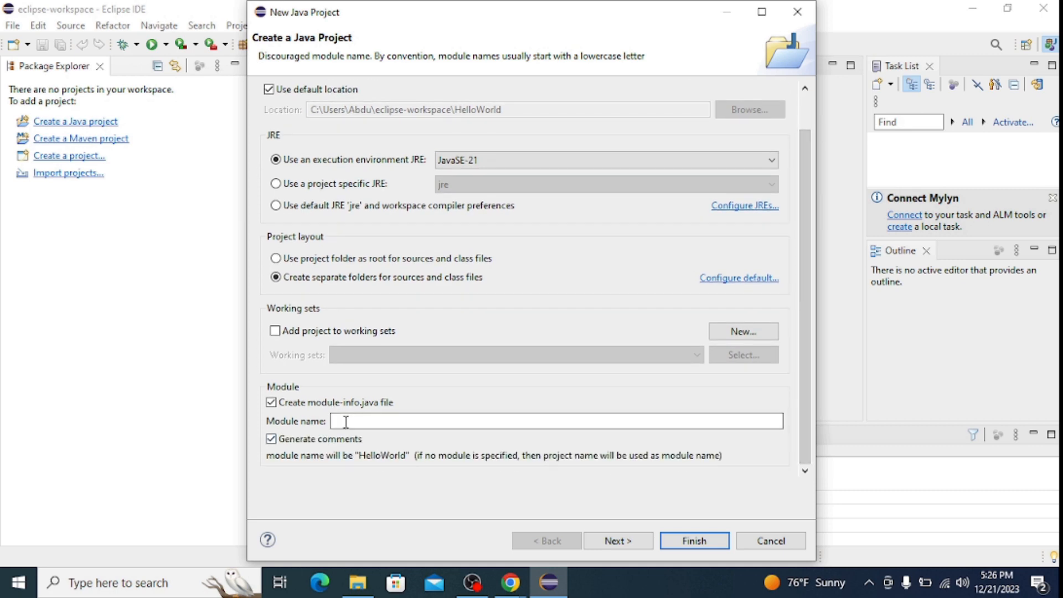
left_click(270, 402)
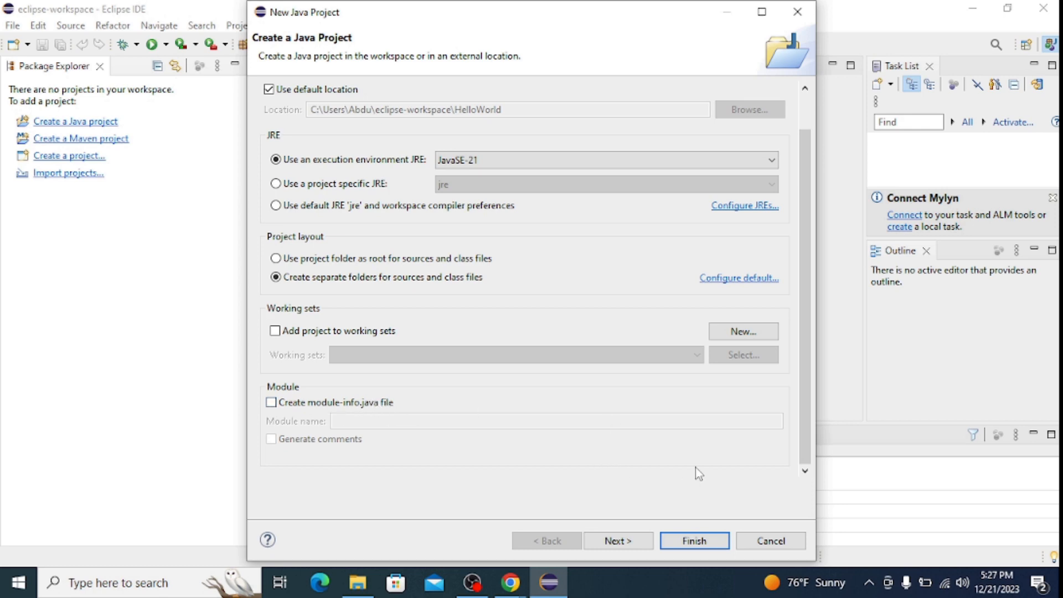
scroll(720, 443, "up", 1)
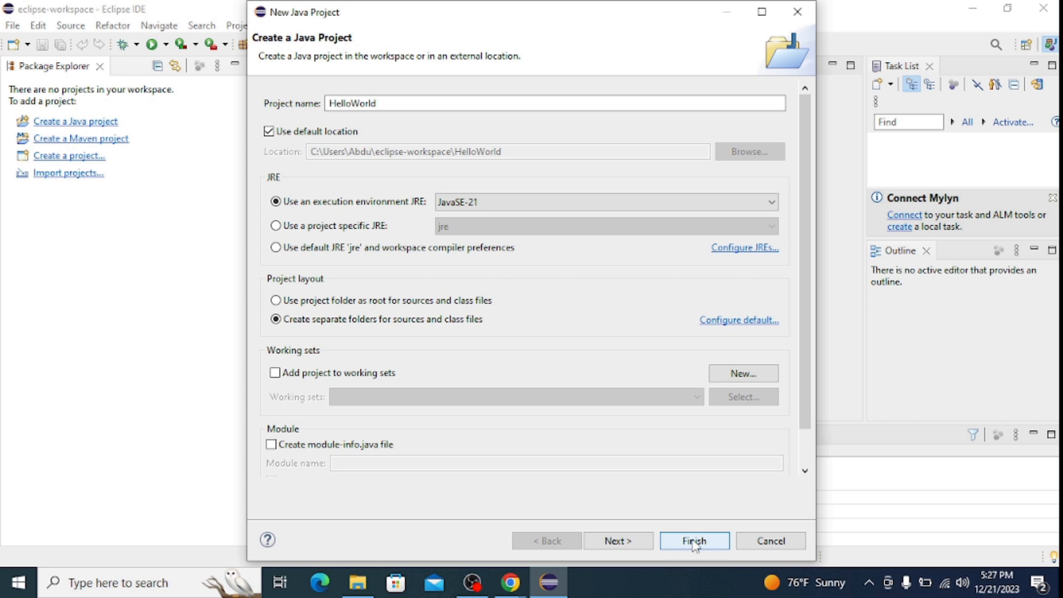
left_click(692, 540)
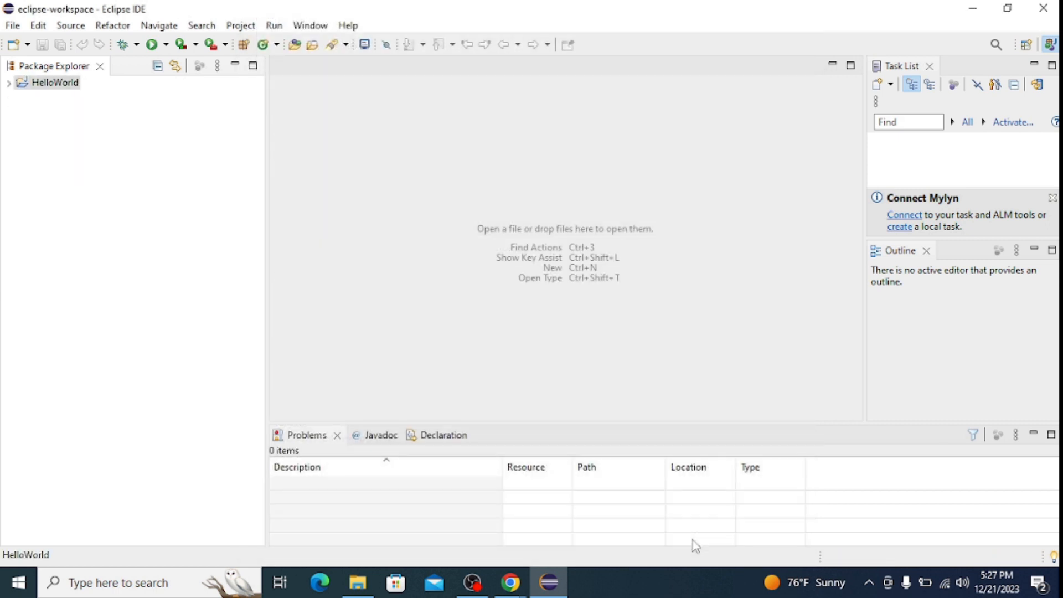
Create a Java class named helloworld with a public static void main method stub in the project's src folder.
double_click(55, 83)
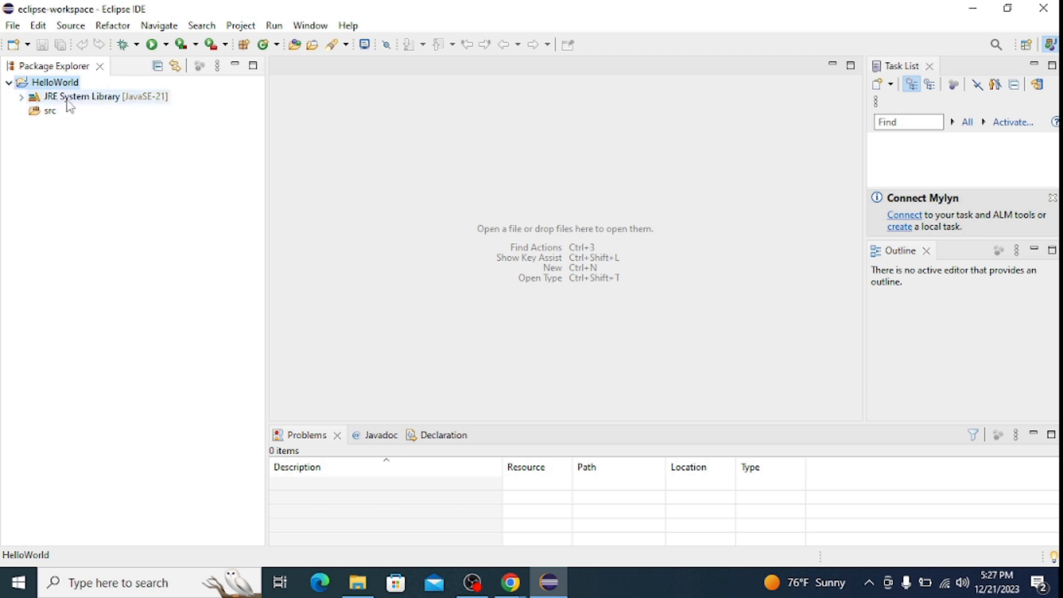
right_click(49, 111)
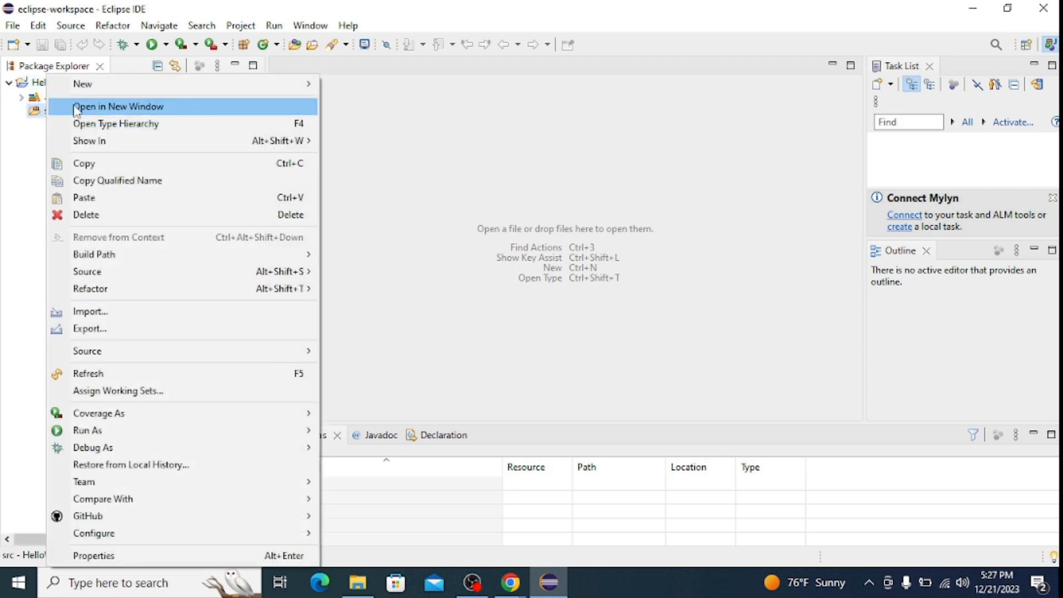
mouse_move(176, 85)
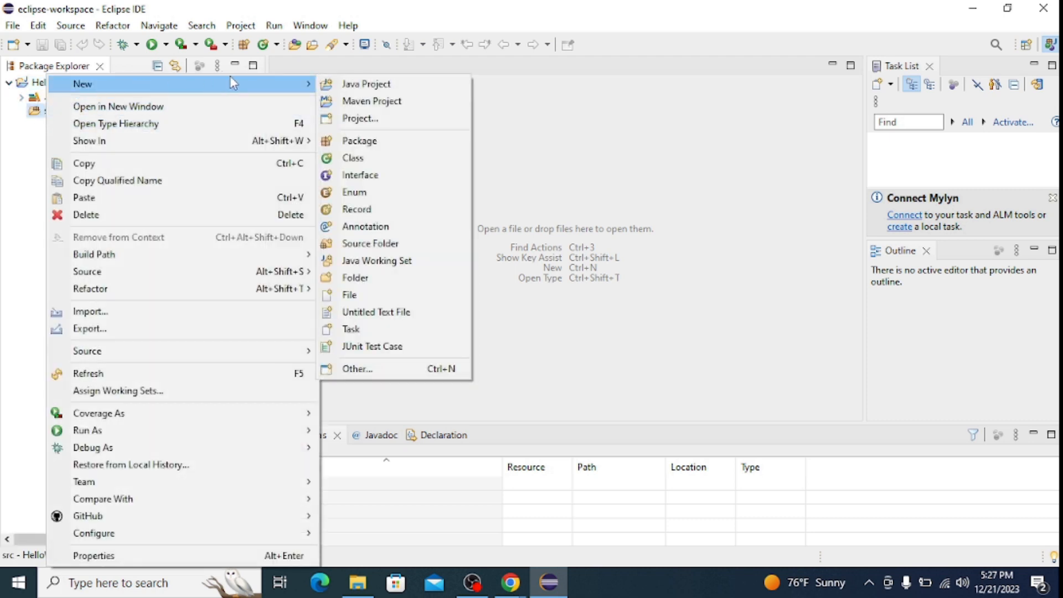
left_click(357, 161)
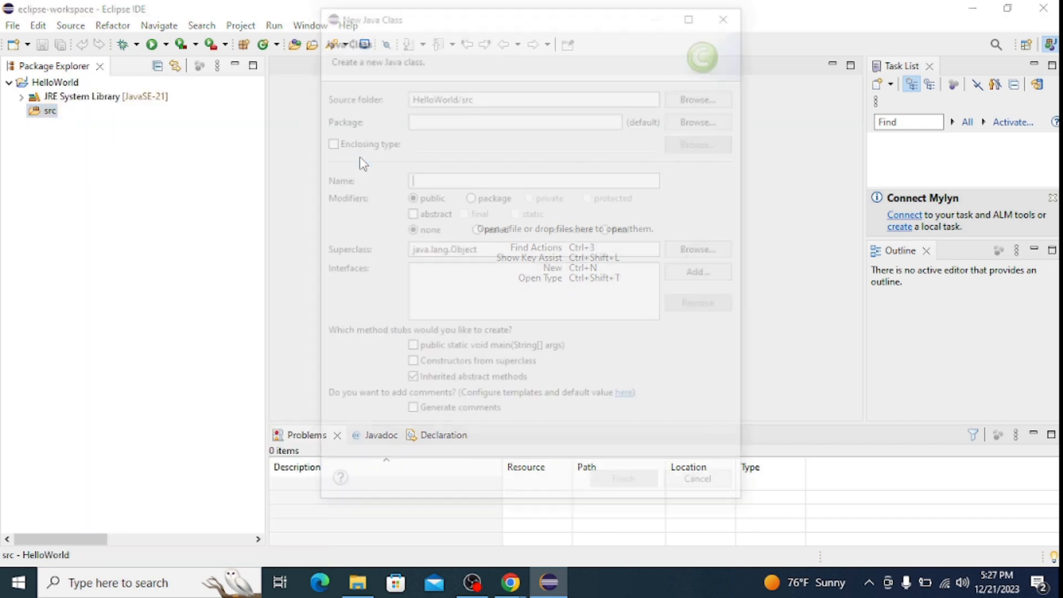
type("helloworld")
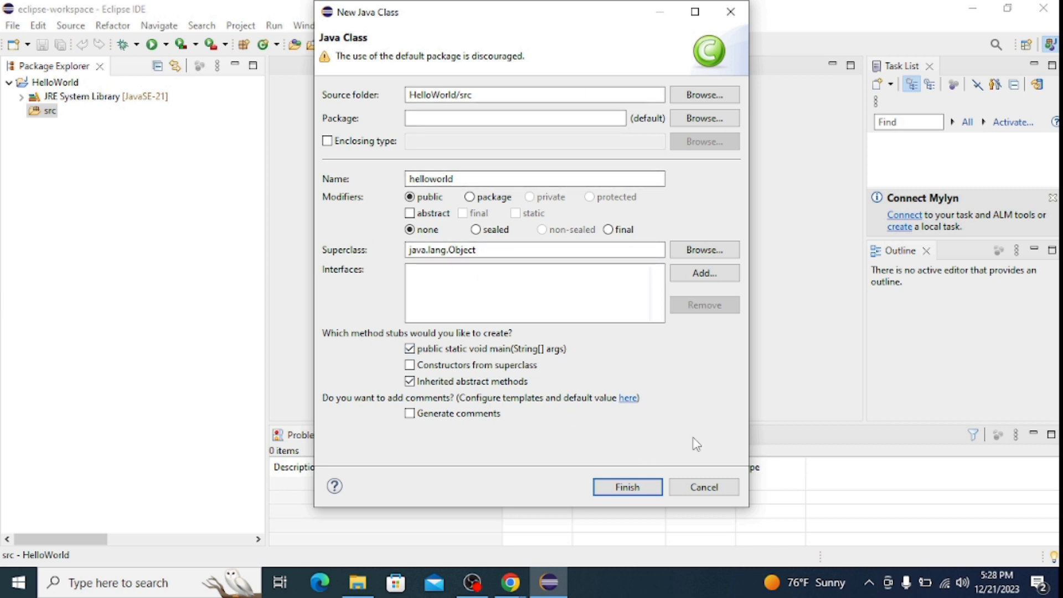
left_click(642, 487)
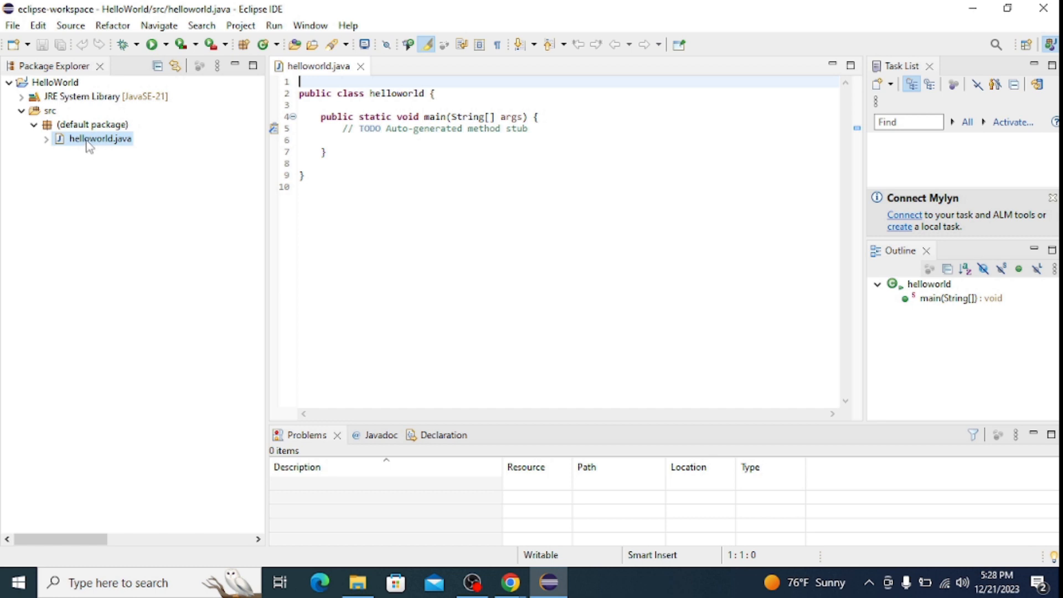
Add System.out.println("Hello World!"); below the TODO comment in the main method and save helloworld.java.
left_click(46, 140)
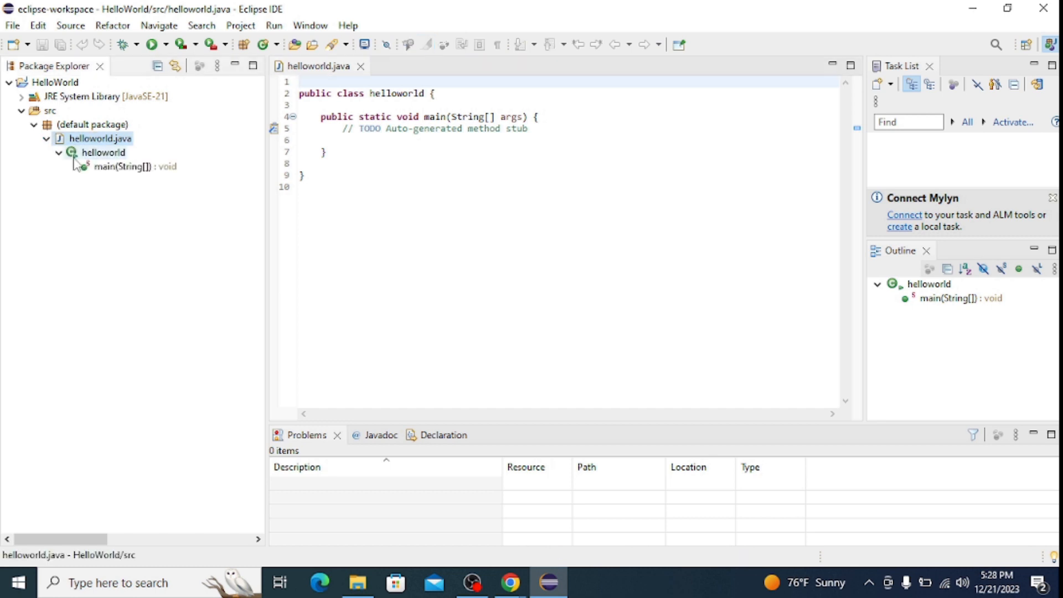
left_click(531, 129)
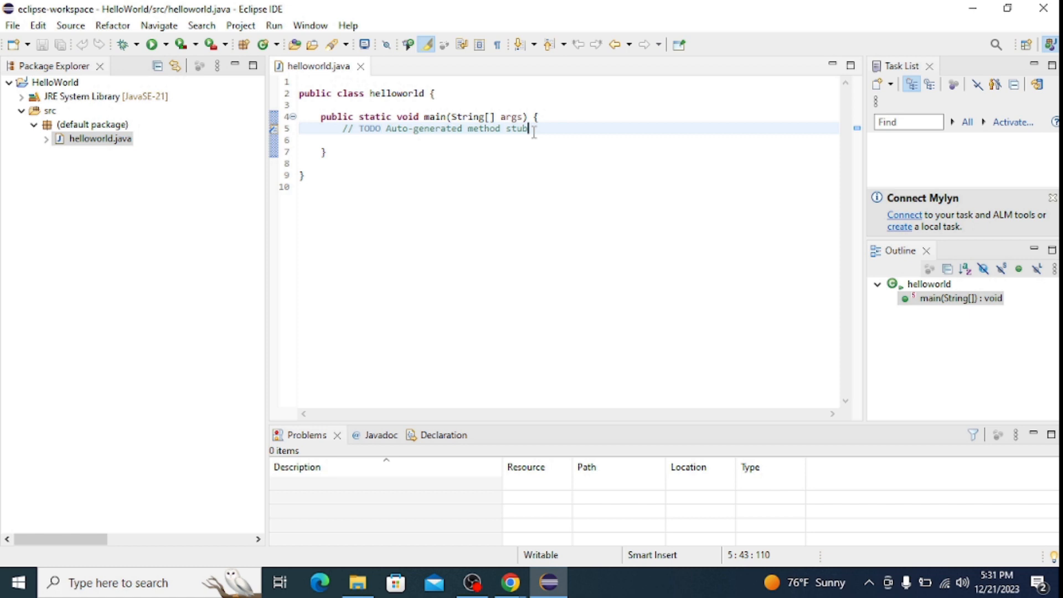
key("Return")
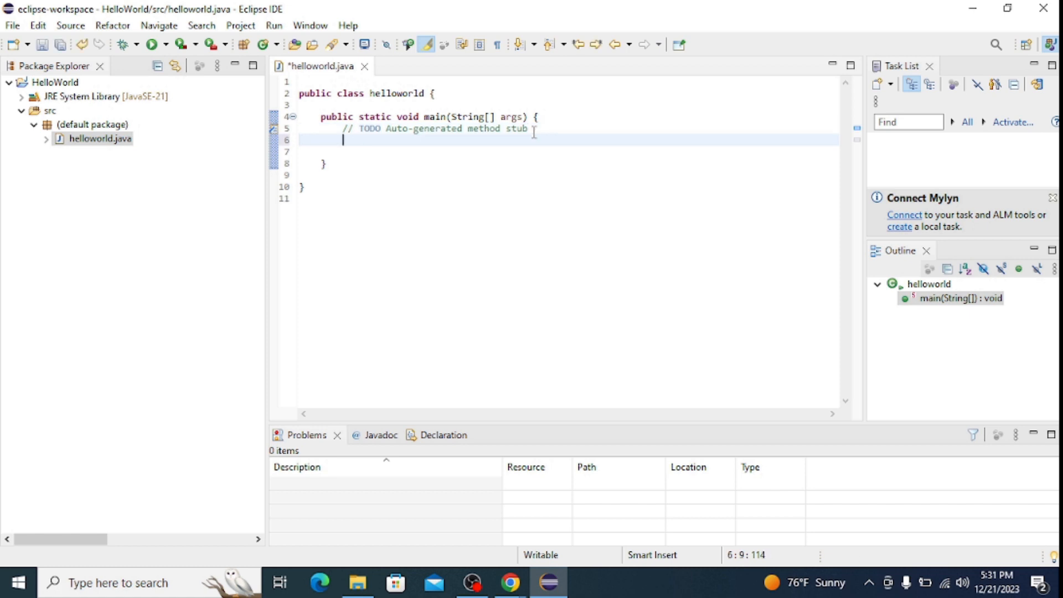
type("System.ou")
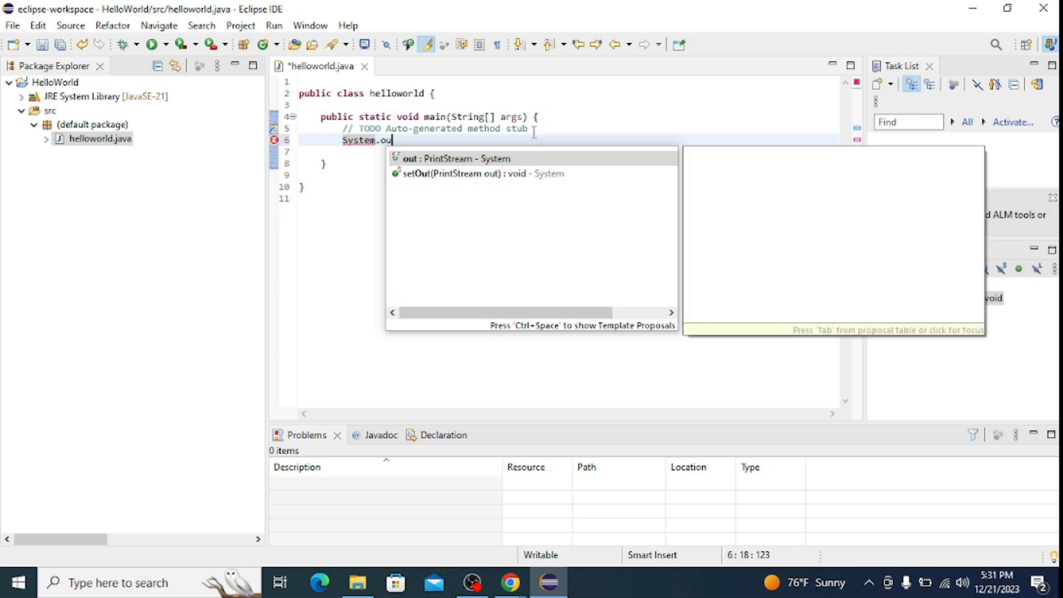
type("t.println(\"Hello World!\");")
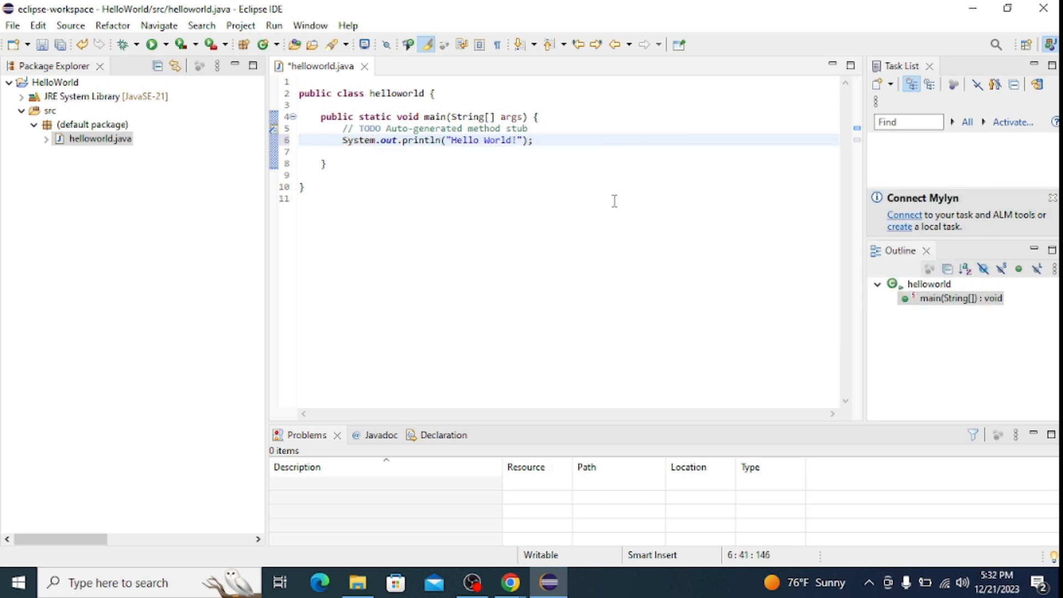
left_click(578, 245)
key("ctrl+s")
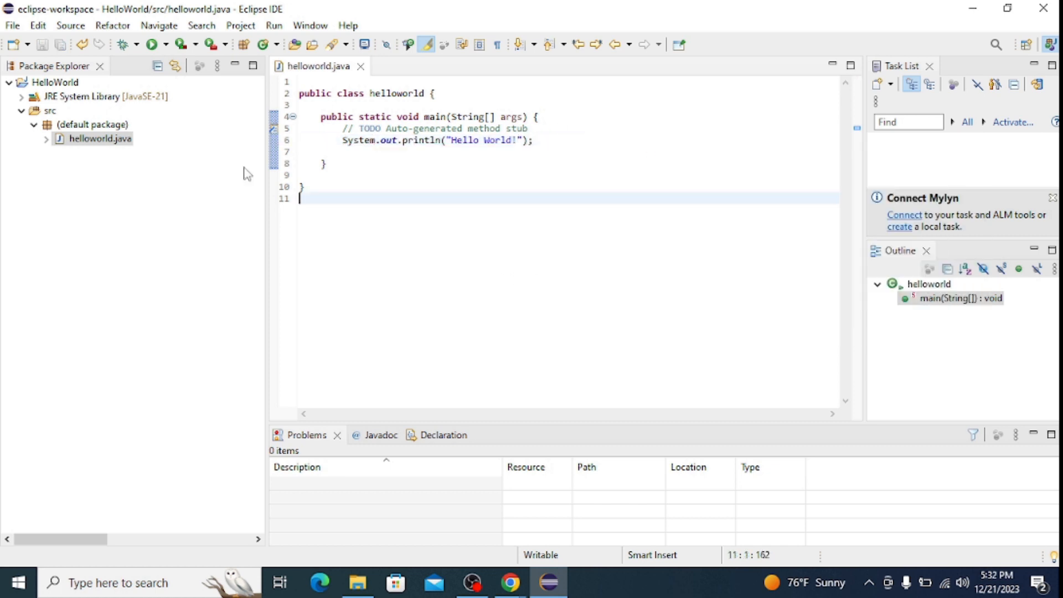
Run the helloworld program and check its printed output in the console.
left_click(153, 47)
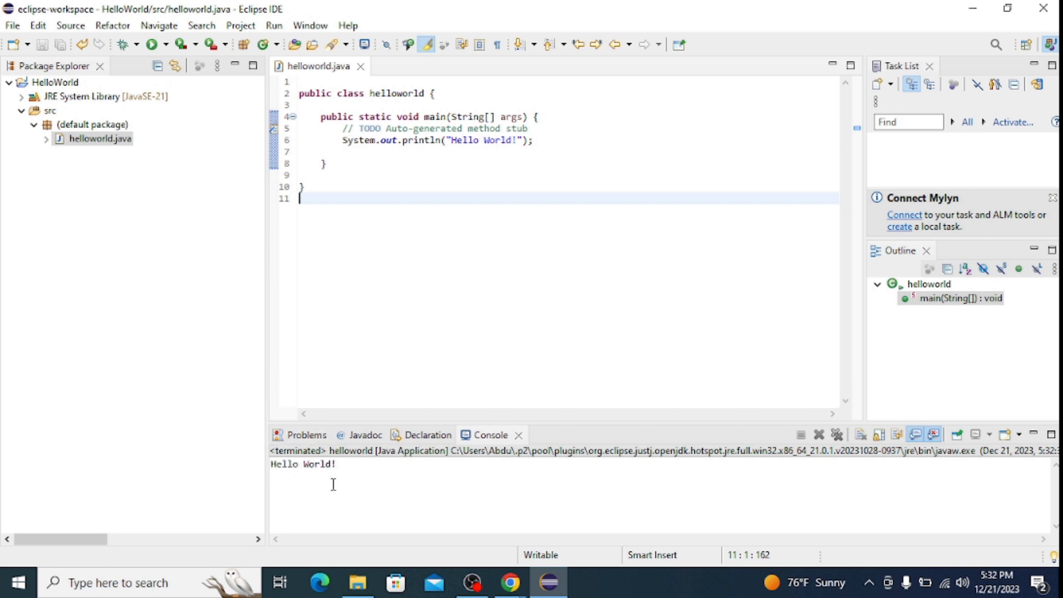
left_click(277, 475)
left_click_drag(339, 465, 267, 467)
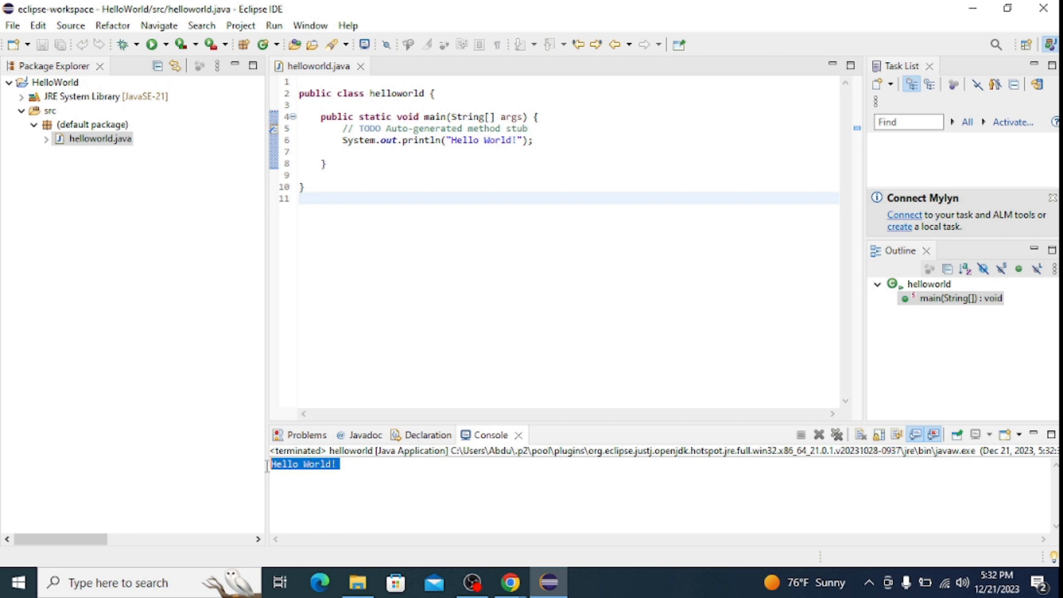
left_click(380, 503)
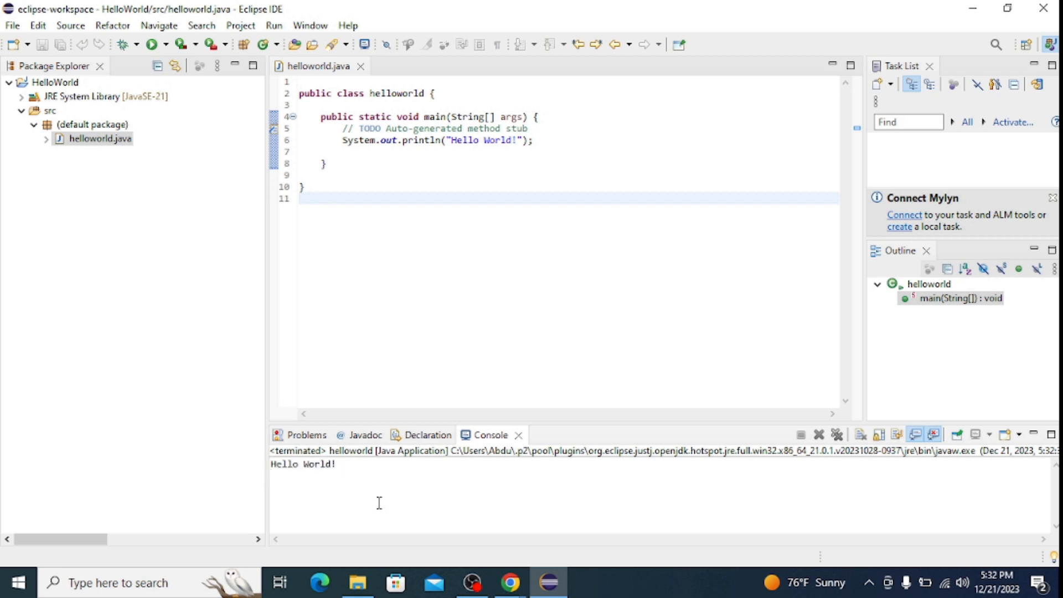